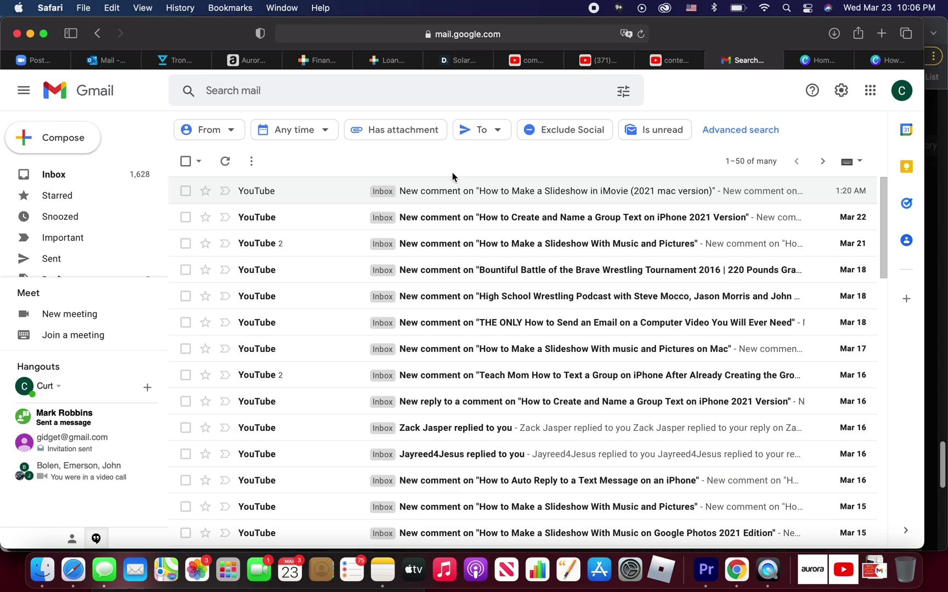
- Go back to the Inbox Primary list and browse it to show a frequent sender's contact card
{"action": "left_click", "coordinate": [72, 181]}
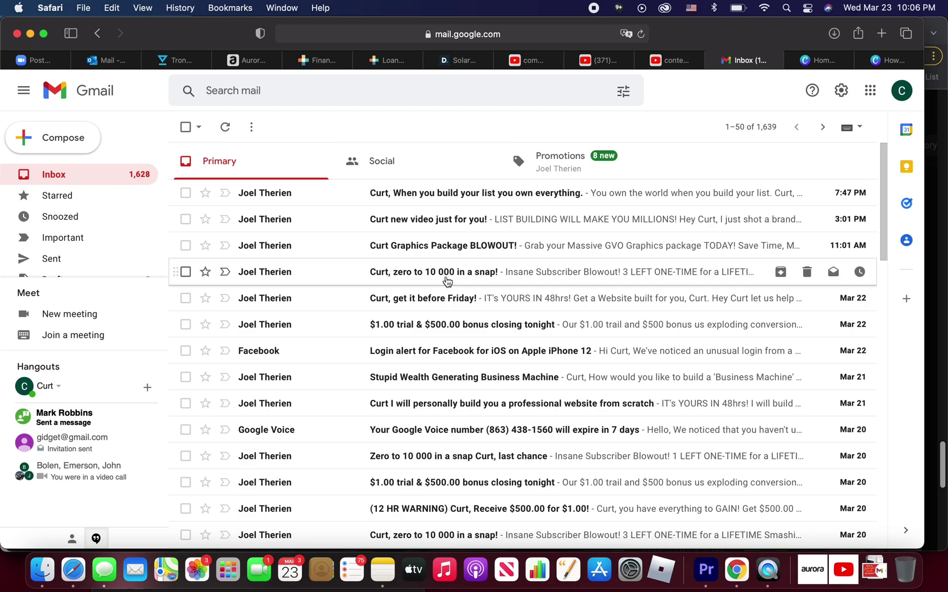
{"action": "scroll", "coordinate": [435, 296], "scroll_direction": "down", "scroll_amount": 2}
{"action": "scroll", "coordinate": [431, 293], "scroll_direction": "up", "scroll_amount": 2}
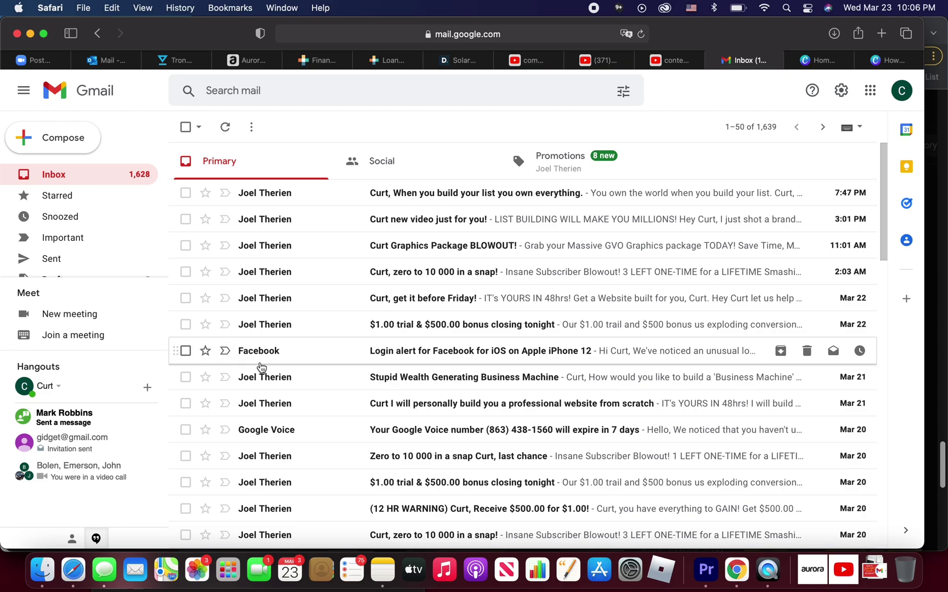
{"action": "scroll", "coordinate": [261, 367], "scroll_direction": "down", "scroll_amount": 2}
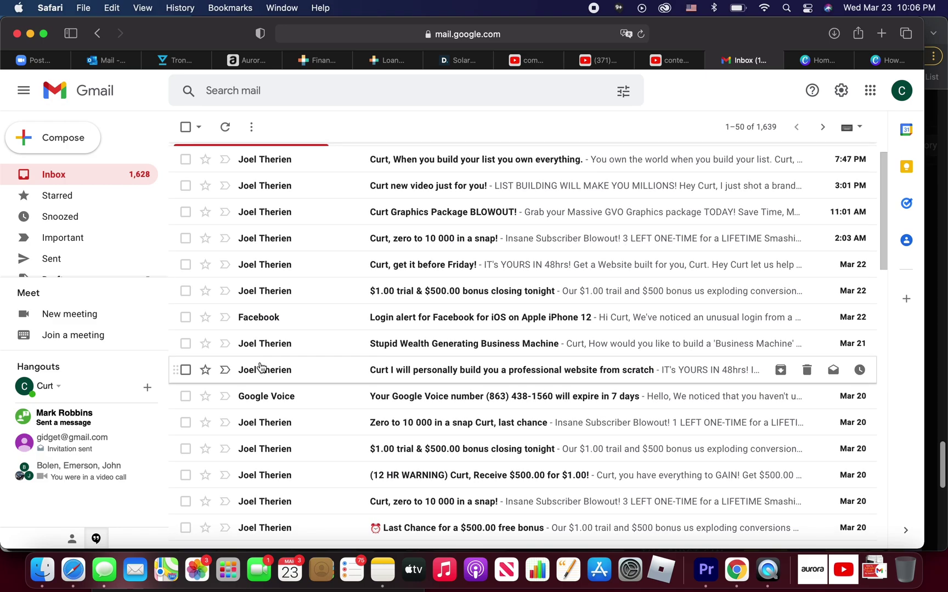
{"action": "scroll", "coordinate": [261, 366], "scroll_direction": "up", "scroll_amount": 2}
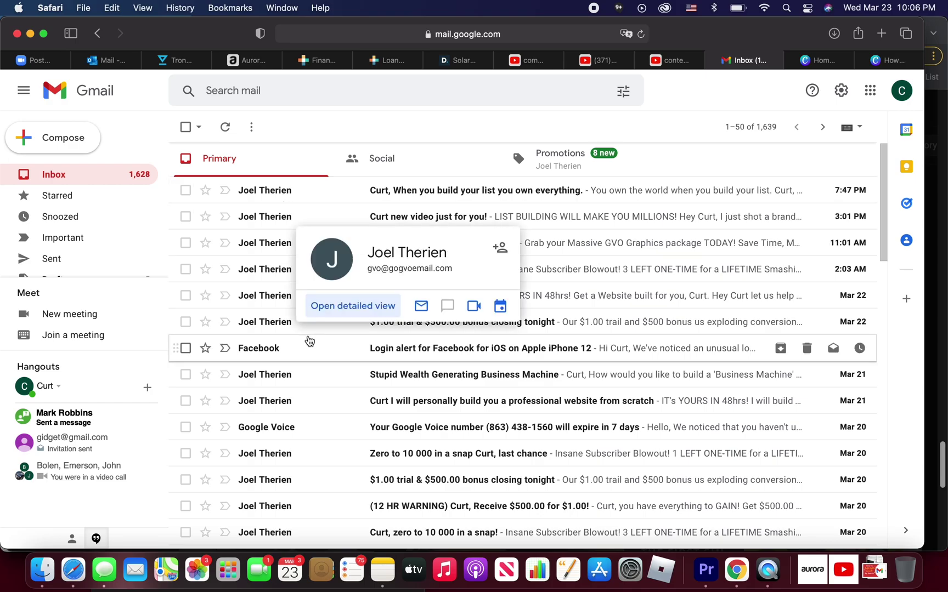
{"action": "scroll", "coordinate": [307, 339], "scroll_direction": "down", "scroll_amount": 2}
{"action": "scroll", "coordinate": [307, 339], "scroll_direction": "down", "scroll_amount": 2}
{"action": "scroll", "coordinate": [309, 341], "scroll_direction": "down", "scroll_amount": 2}
{"action": "scroll", "coordinate": [309, 341], "scroll_direction": "down", "scroll_amount": 5}
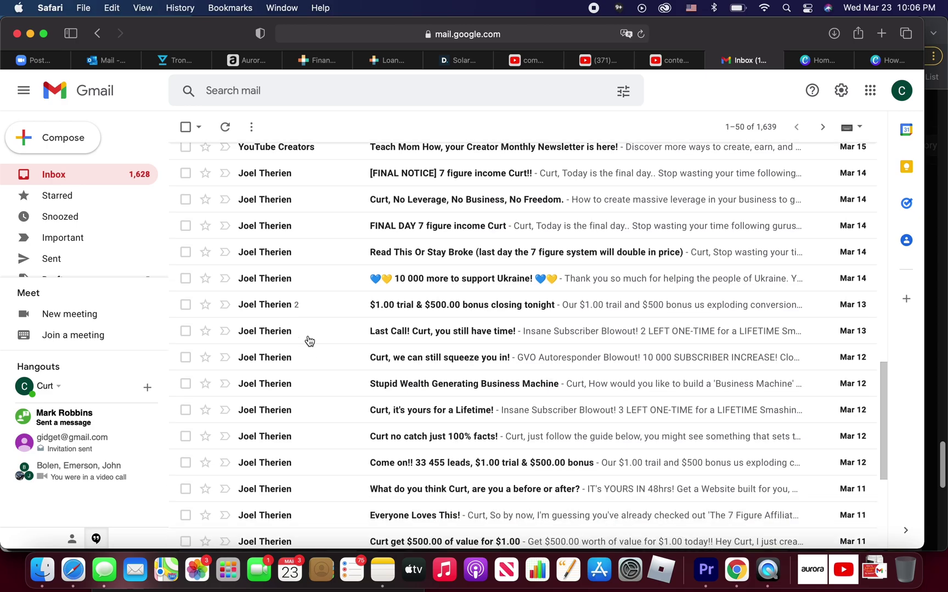
{"action": "scroll", "coordinate": [310, 341], "scroll_direction": "up", "scroll_amount": 3}
{"action": "scroll", "coordinate": [309, 341], "scroll_direction": "up", "scroll_amount": 10}
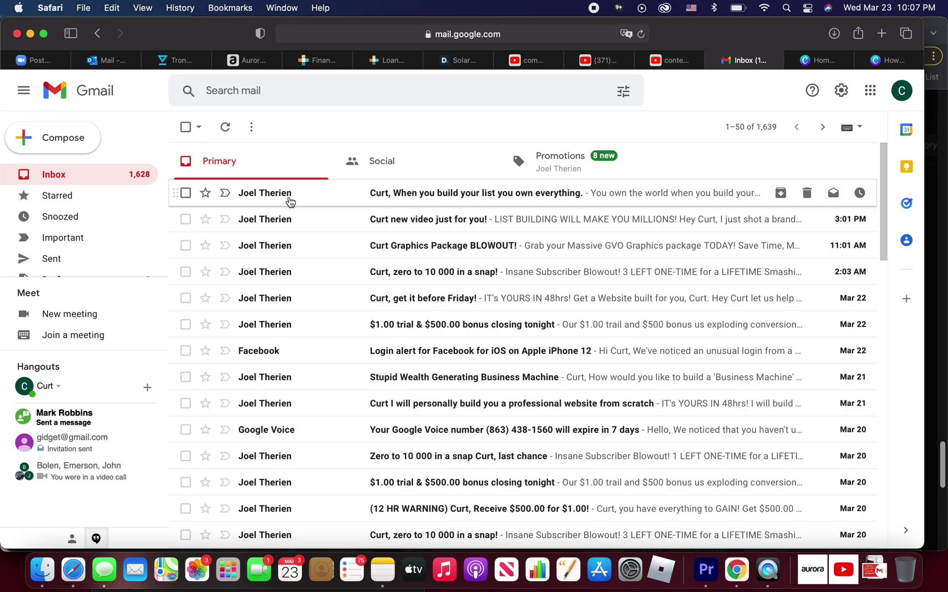
{"action": "mouse_move", "coordinate": [265, 192]}
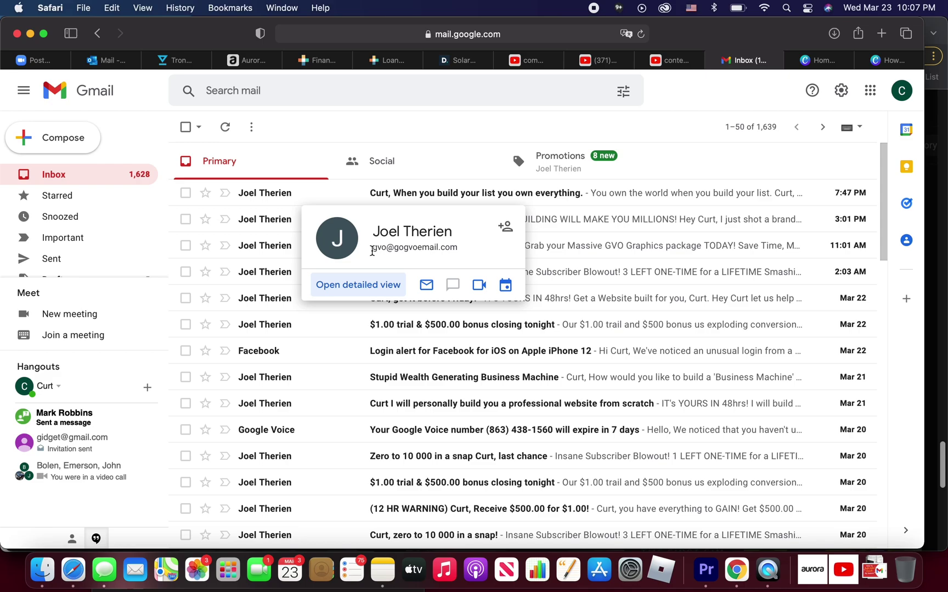
- Select the sender's email address on the contact card and close the stray new-message draft
{"action": "triple_click", "coordinate": [372, 250]}
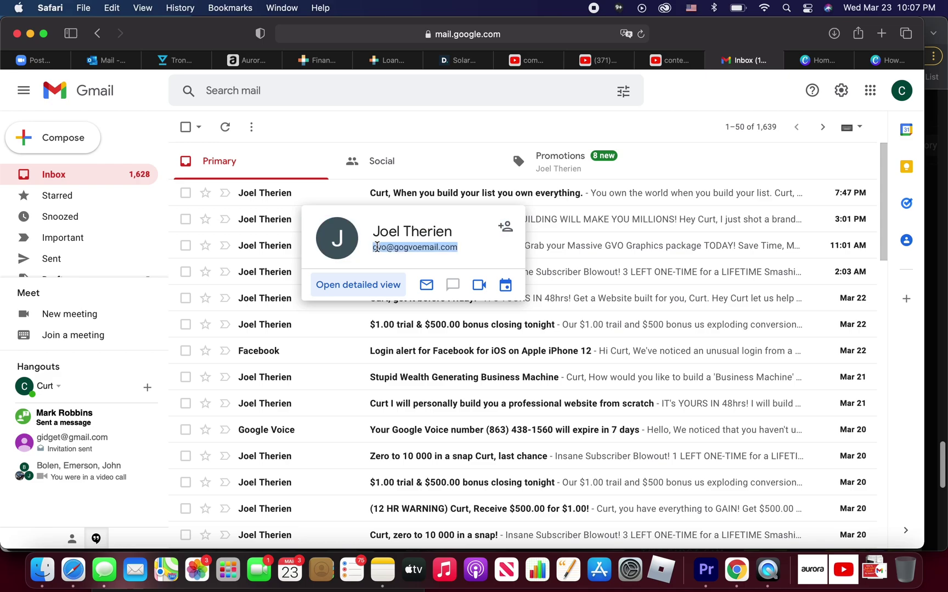
{"action": "left_click_drag", "start_coordinate": [458, 247], "coordinate": [372, 250]}
{"action": "left_click", "coordinate": [373, 253]}
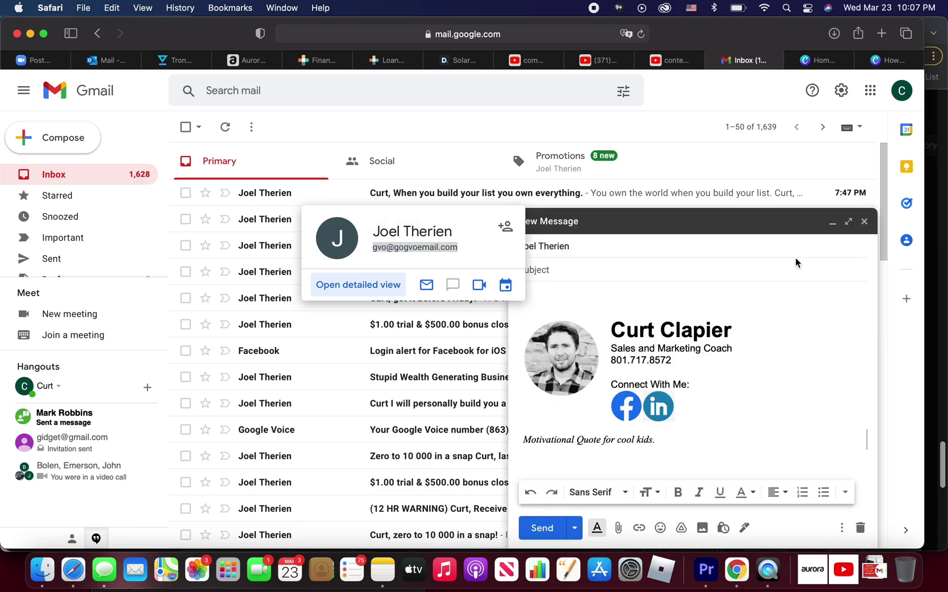
{"action": "left_click", "coordinate": [864, 221]}
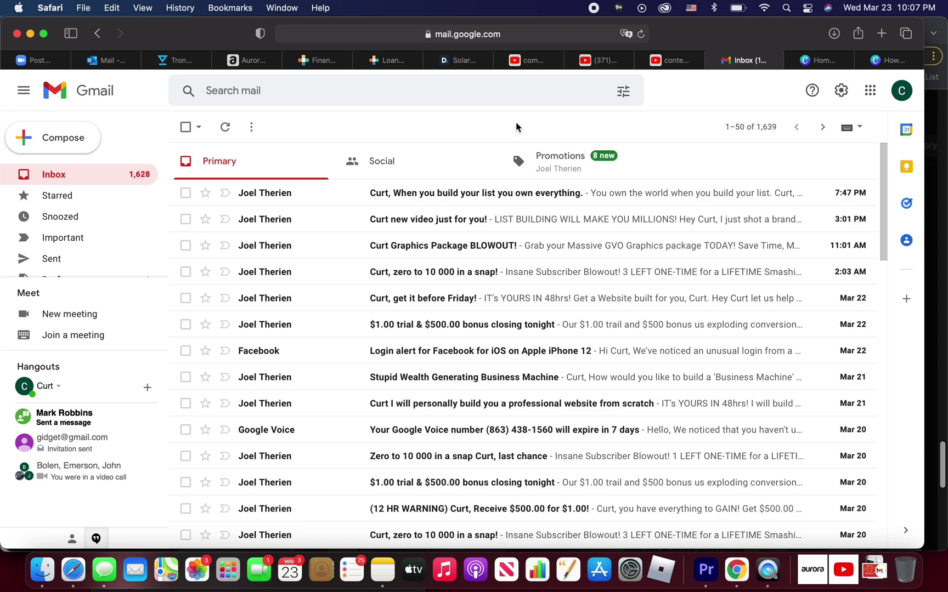
- Focus the mail search, dismiss its suggestions, and reselect the sender's address to copy it
{"action": "left_click", "coordinate": [331, 90]}
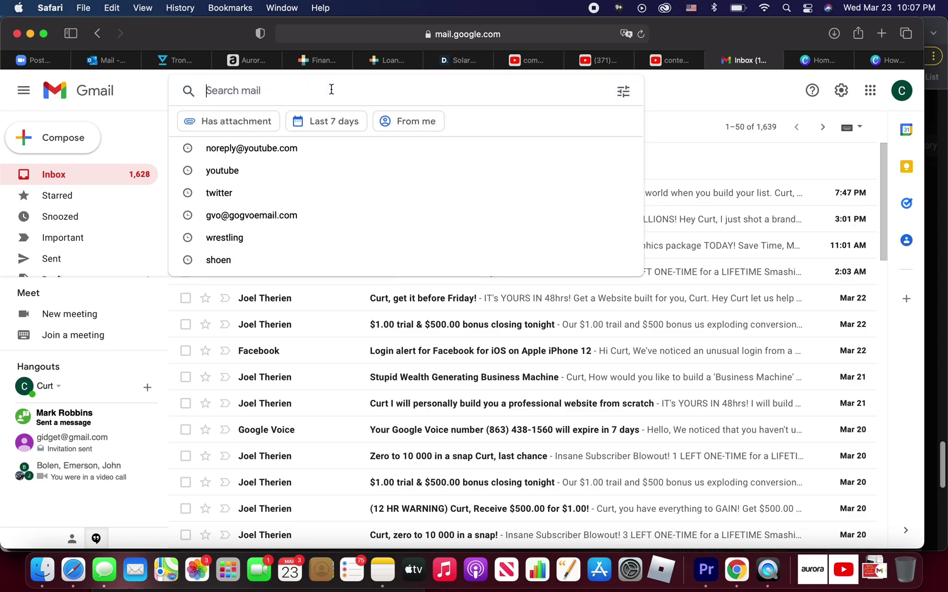
{"action": "key", "text": "Escape"}
{"action": "left_click_drag", "start_coordinate": [439, 244], "coordinate": [351, 243]}
{"action": "key", "text": "super+c"}
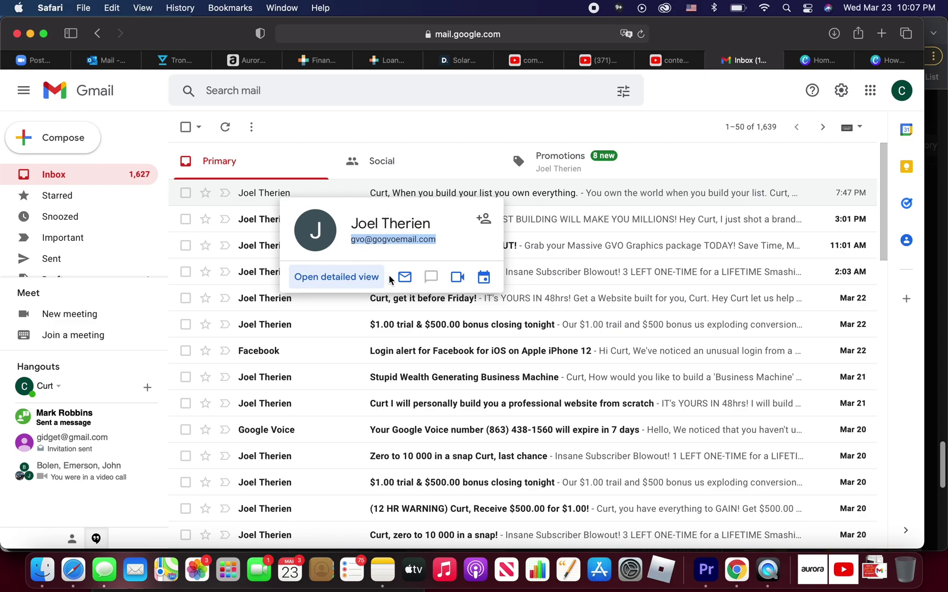
- Search Gmail for the pasted GVO sender address and review the list of matching conversations
{"action": "left_click", "coordinate": [328, 89]}
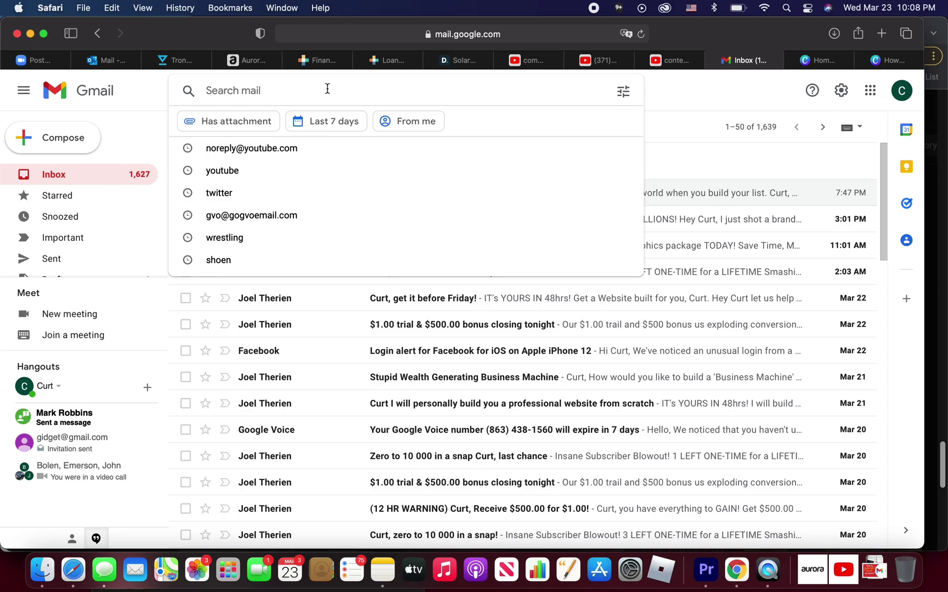
{"action": "key", "text": "super+v"}
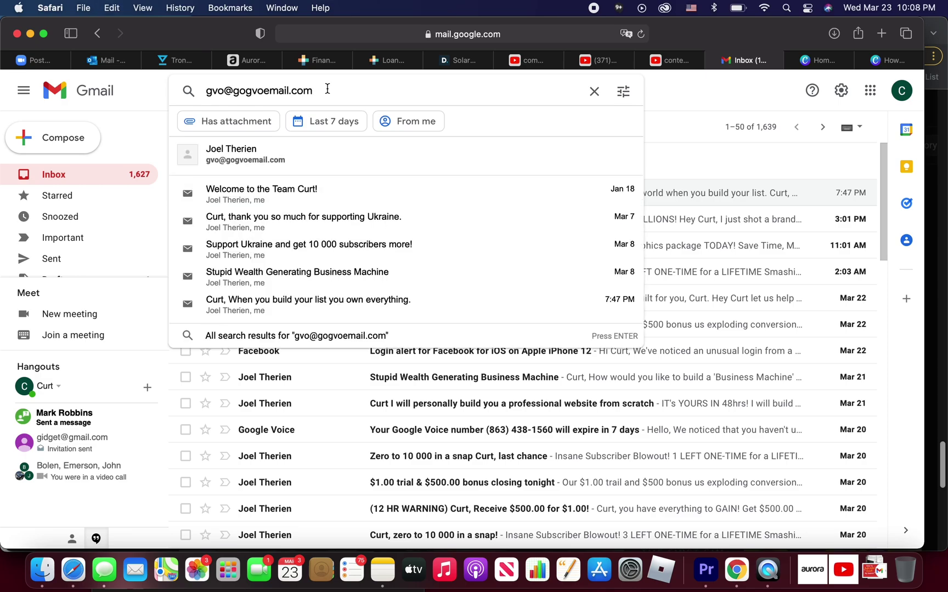
{"action": "key", "text": "Return"}
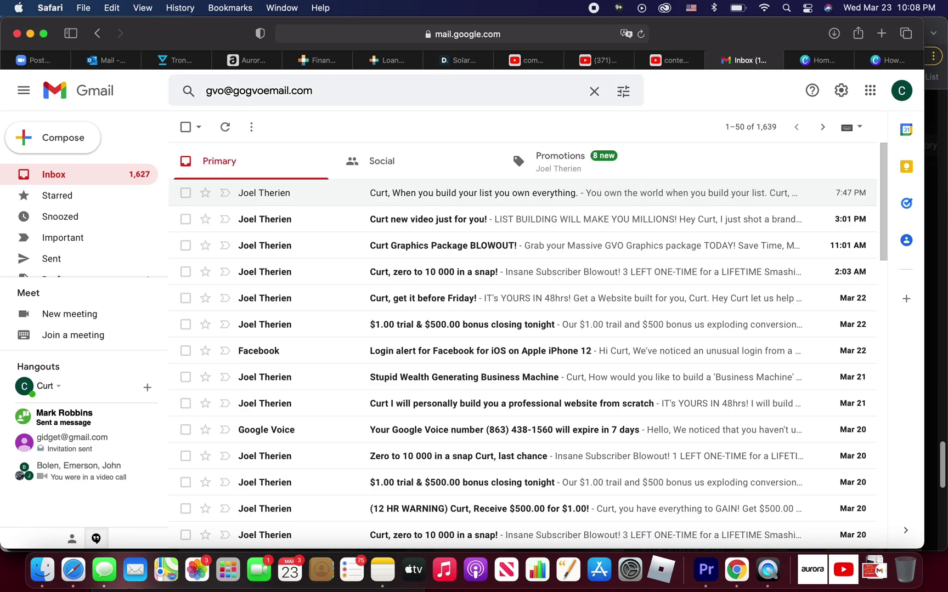
{"action": "scroll", "coordinate": [362, 361], "scroll_direction": "down", "scroll_amount": 1}
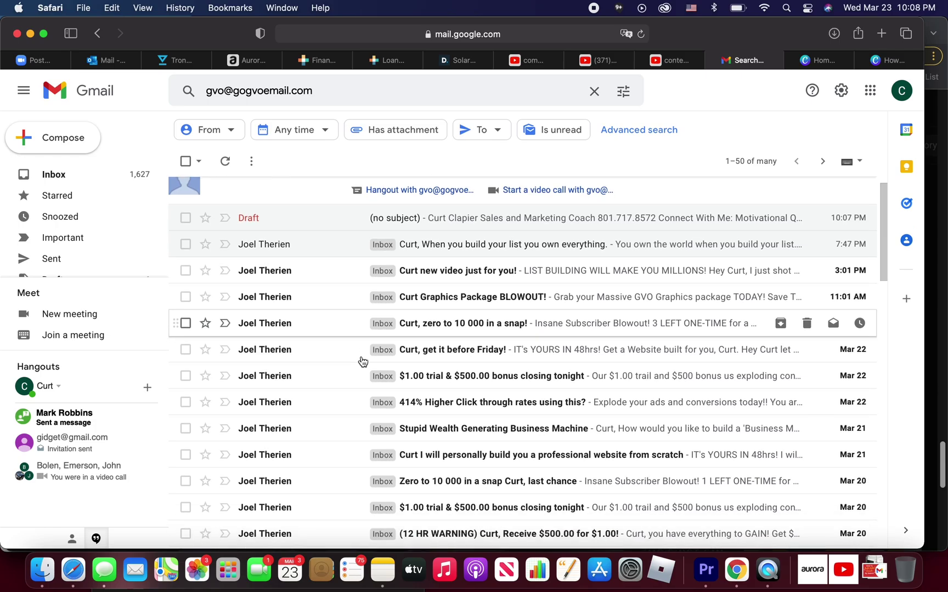
{"action": "scroll", "coordinate": [362, 361], "scroll_direction": "down", "scroll_amount": 3}
{"action": "scroll", "coordinate": [362, 360], "scroll_direction": "down", "scroll_amount": 5}
{"action": "scroll", "coordinate": [362, 360], "scroll_direction": "down", "scroll_amount": 4}
{"action": "scroll", "coordinate": [362, 361], "scroll_direction": "down", "scroll_amount": 5}
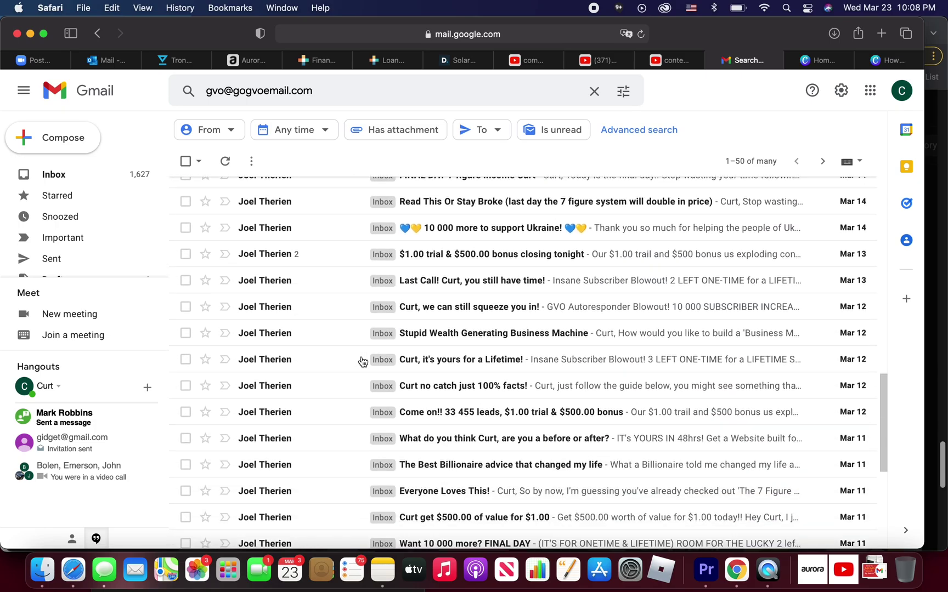
{"action": "scroll", "coordinate": [362, 360], "scroll_direction": "down", "scroll_amount": 5}
{"action": "scroll", "coordinate": [362, 361], "scroll_direction": "up", "scroll_amount": 3}
{"action": "scroll", "coordinate": [362, 361], "scroll_direction": "up", "scroll_amount": 10}
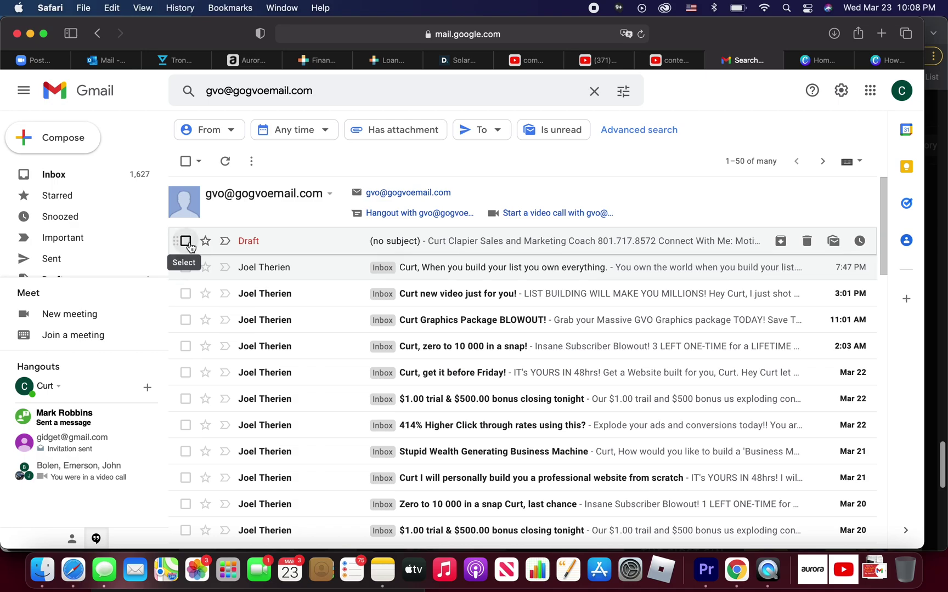
- Select all conversations matching the GVO sender search and move them to Trash, leaving 425 in the inbox
{"action": "left_click", "coordinate": [186, 165]}
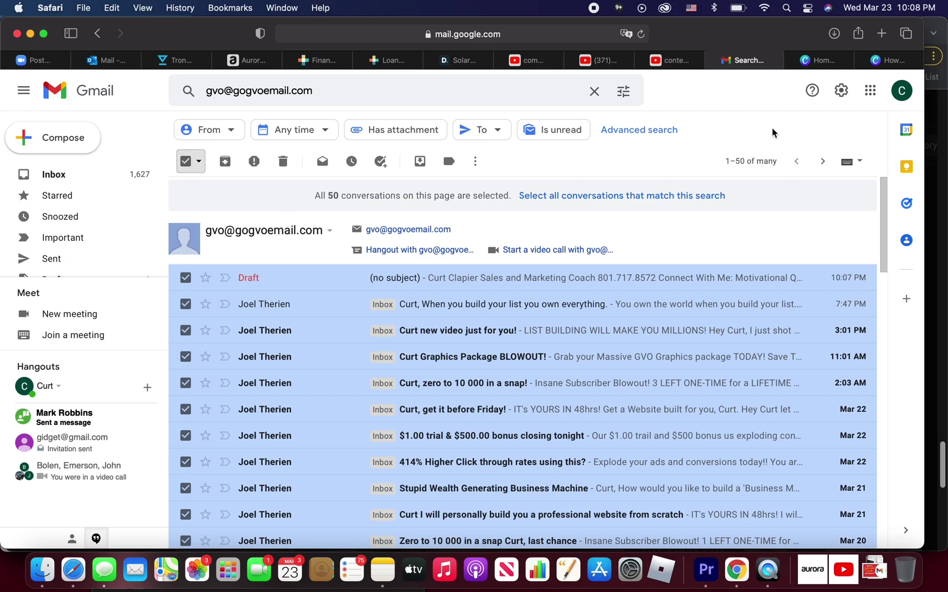
{"action": "left_click", "coordinate": [730, 170]}
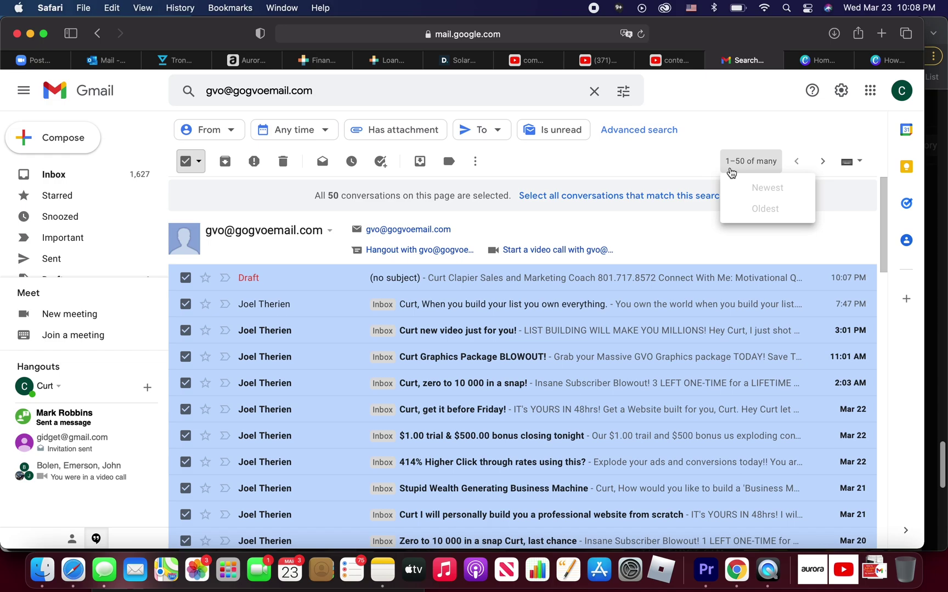
{"action": "left_click", "coordinate": [784, 170]}
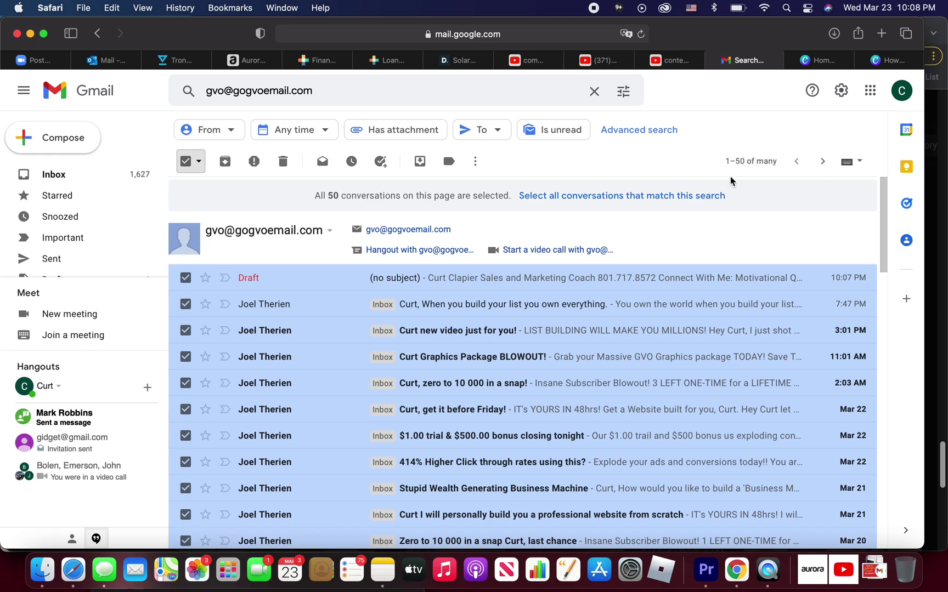
{"action": "left_click", "coordinate": [751, 164]}
{"action": "left_click", "coordinate": [634, 213]}
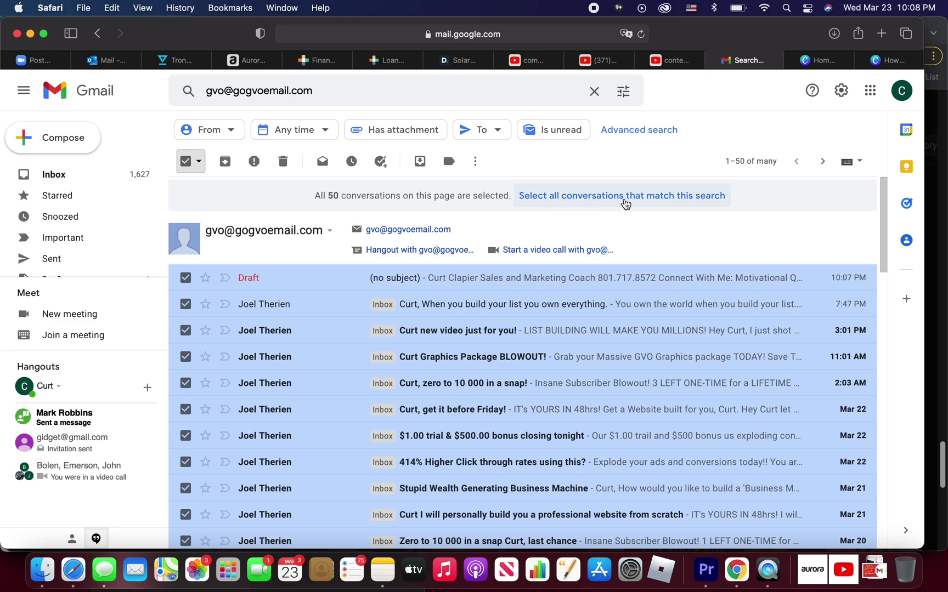
{"action": "left_click", "coordinate": [625, 204]}
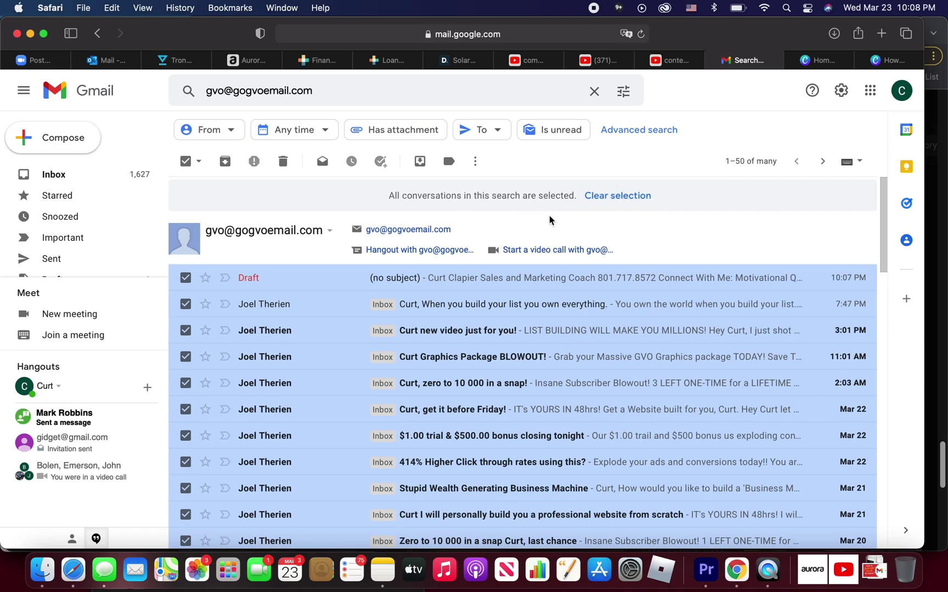
{"action": "mouse_move", "coordinate": [335, 330]}
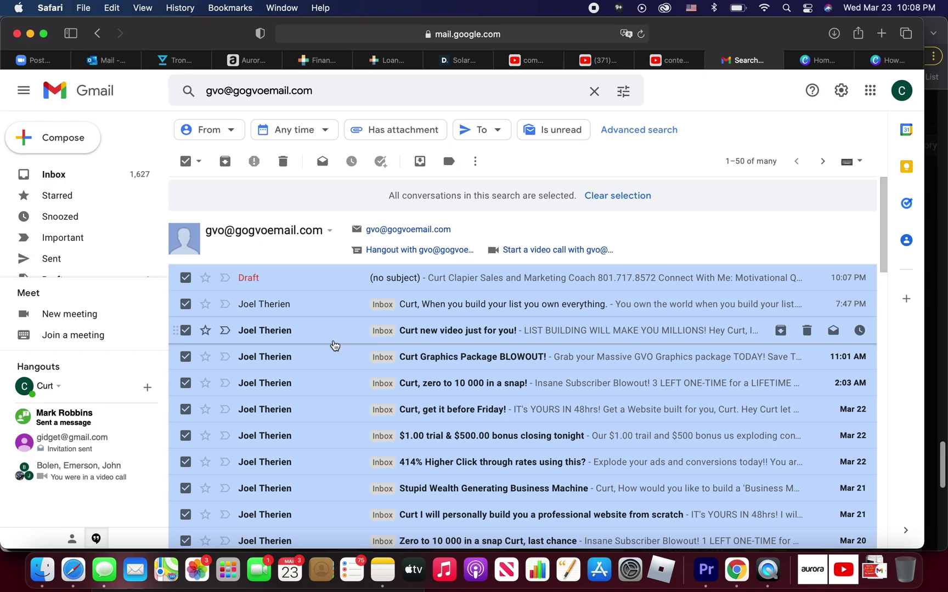
{"action": "left_click", "coordinate": [283, 163]}
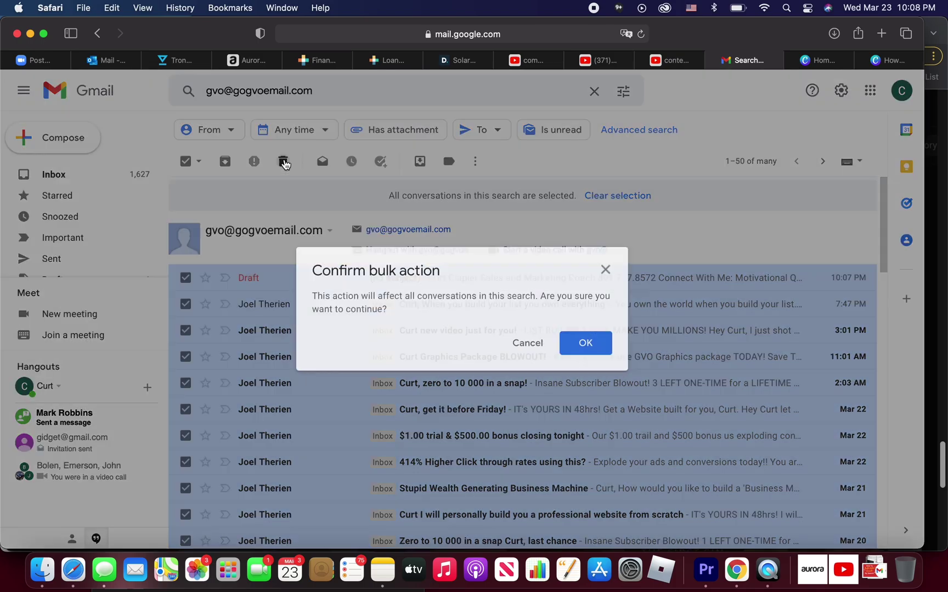
{"action": "left_click", "coordinate": [602, 349]}
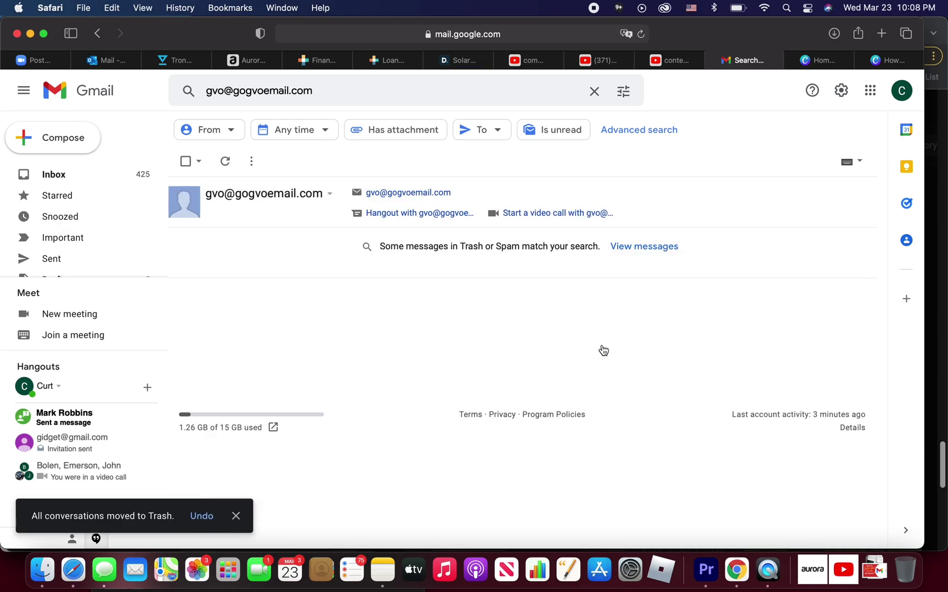
- Rerun the YouTube no-reply search and trash every matching conversation, dropping the inbox to 294
{"action": "left_click", "coordinate": [594, 91]}
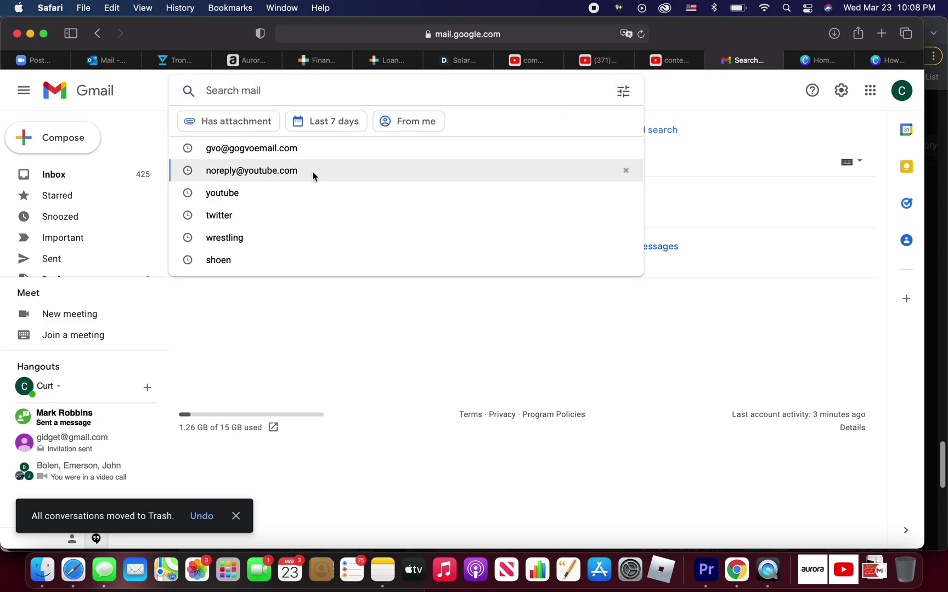
{"action": "left_click", "coordinate": [278, 173]}
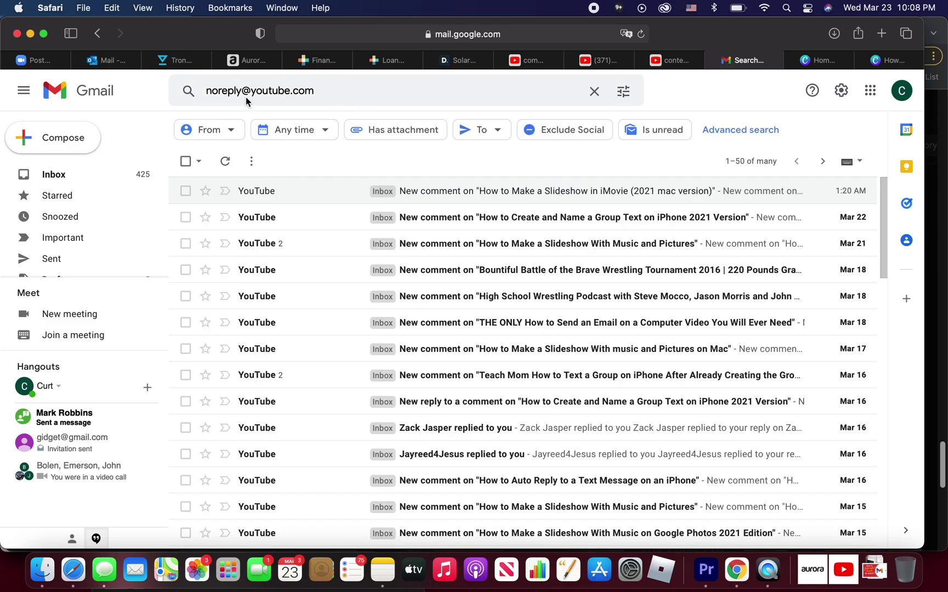
{"action": "left_click", "coordinate": [186, 161]}
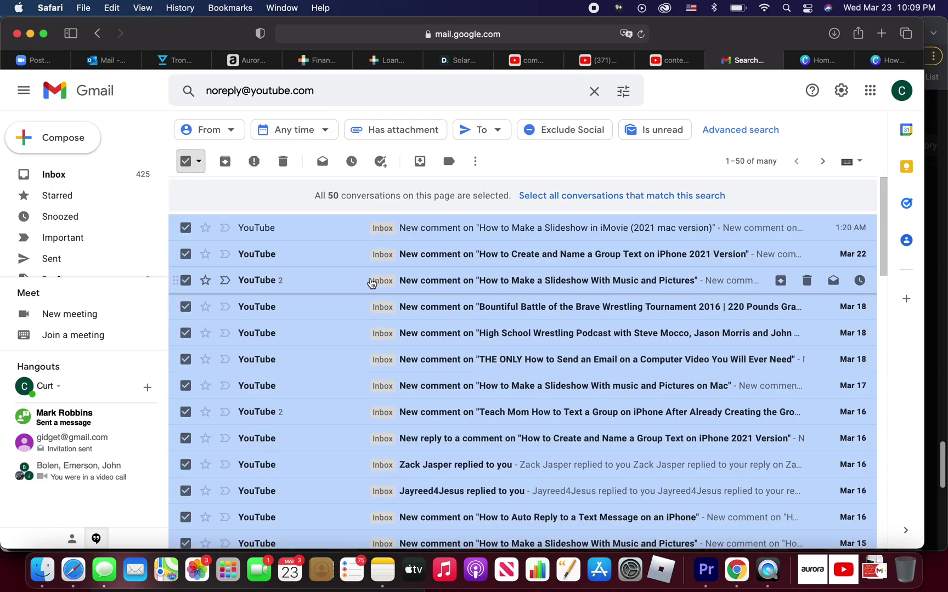
{"action": "left_click", "coordinate": [586, 202]}
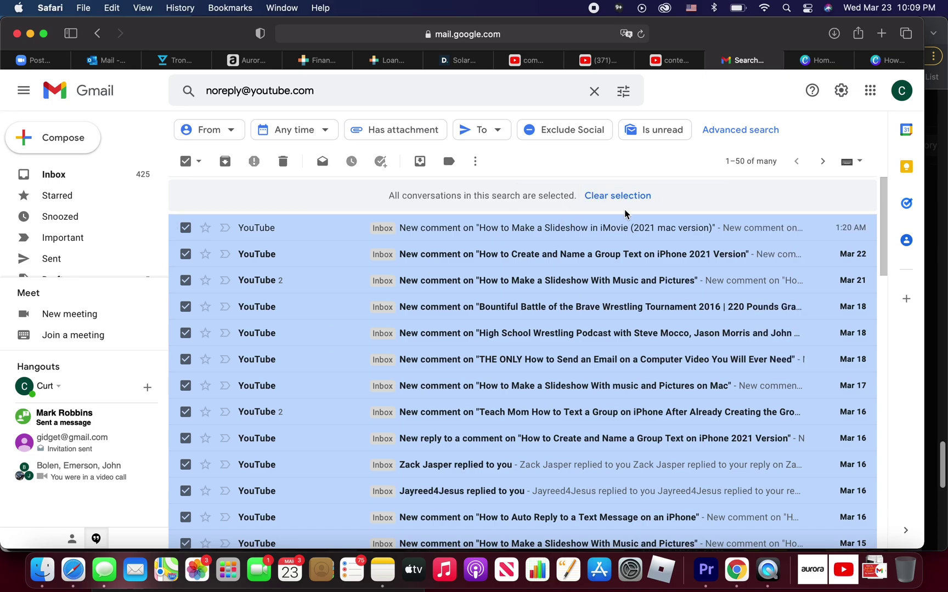
{"action": "mouse_move", "coordinate": [474, 280]}
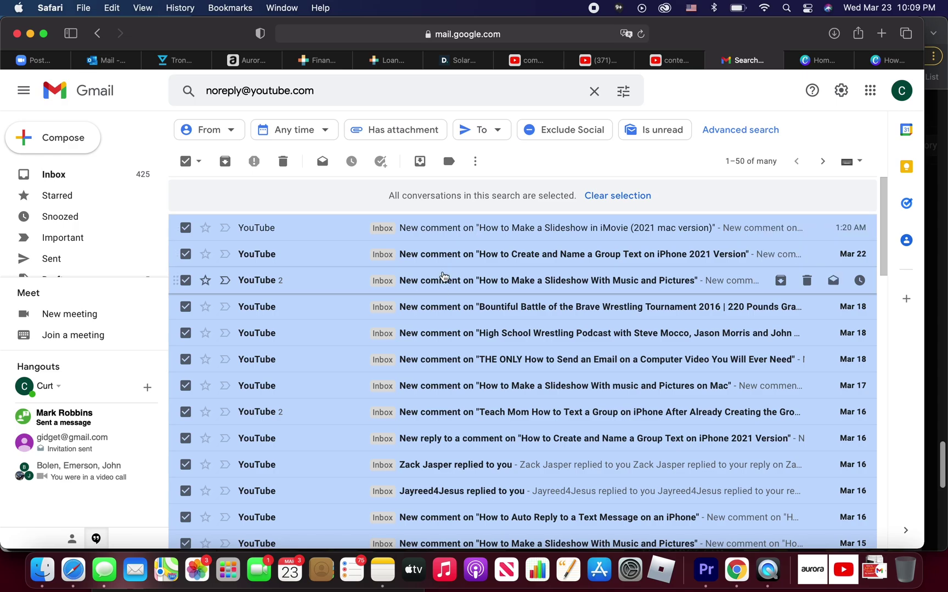
{"action": "left_click", "coordinate": [284, 163]}
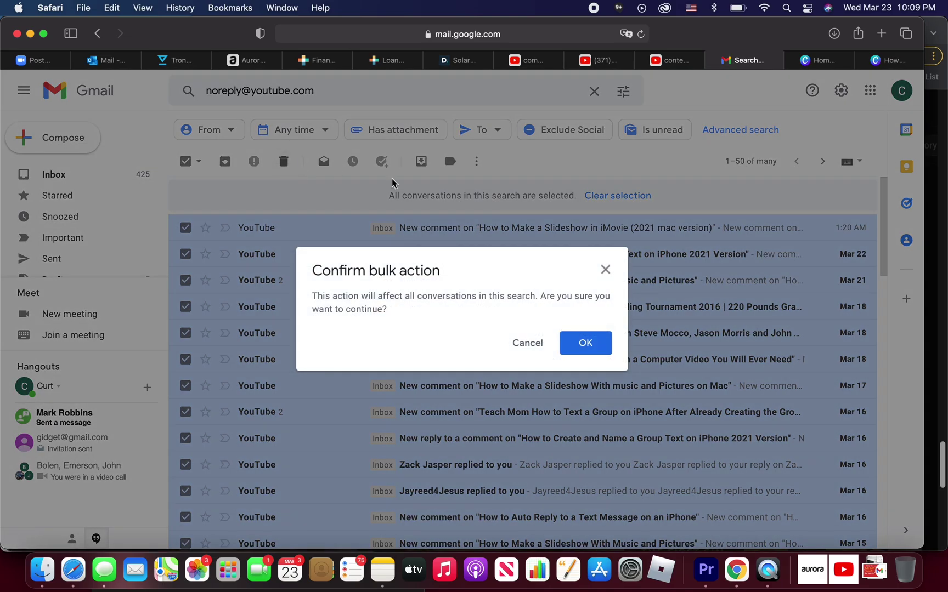
{"action": "left_click", "coordinate": [601, 345]}
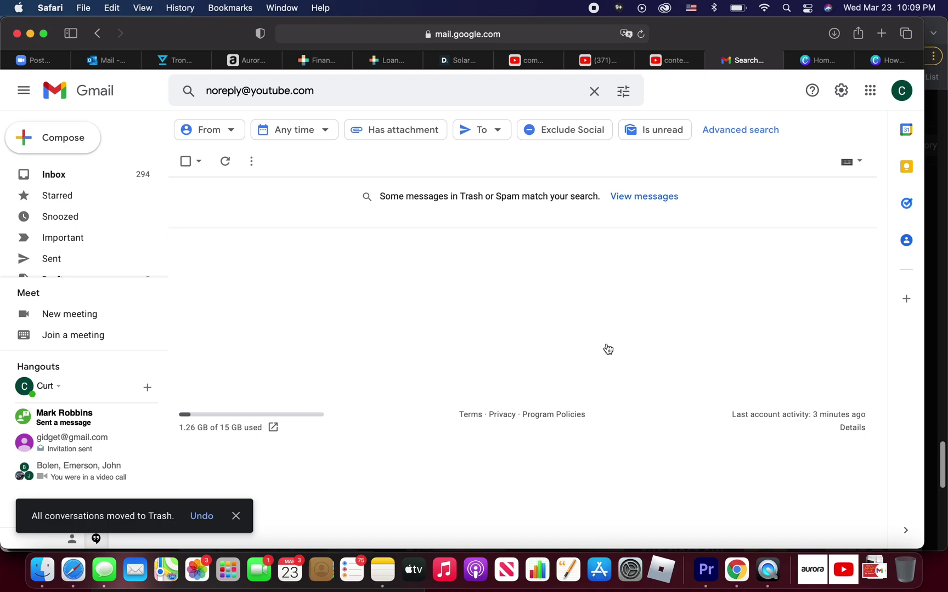
- Clear the empty YouTube no-reply query from the search box
{"action": "left_click", "coordinate": [318, 90]}
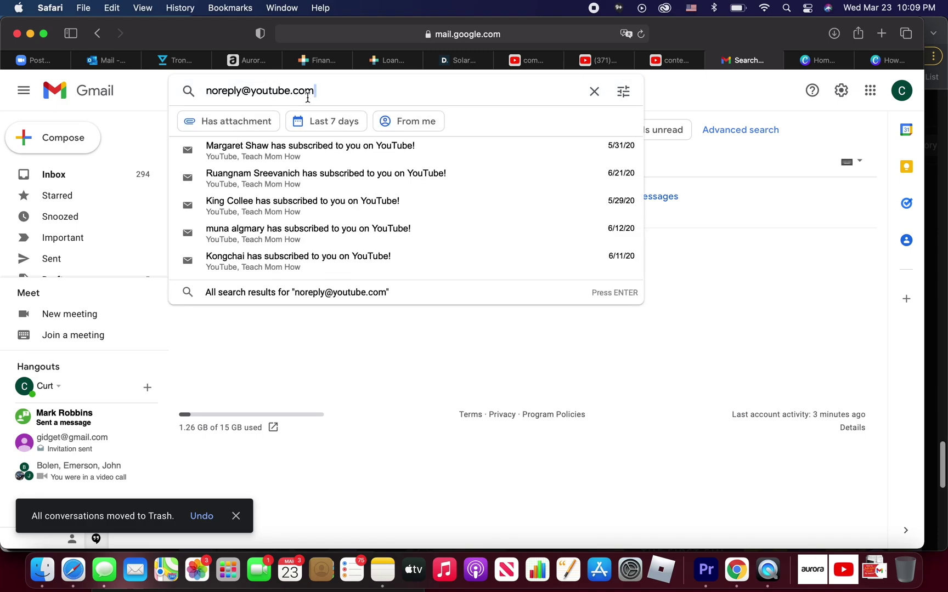
{"action": "left_click_drag", "start_coordinate": [316, 91], "coordinate": [200, 89]}
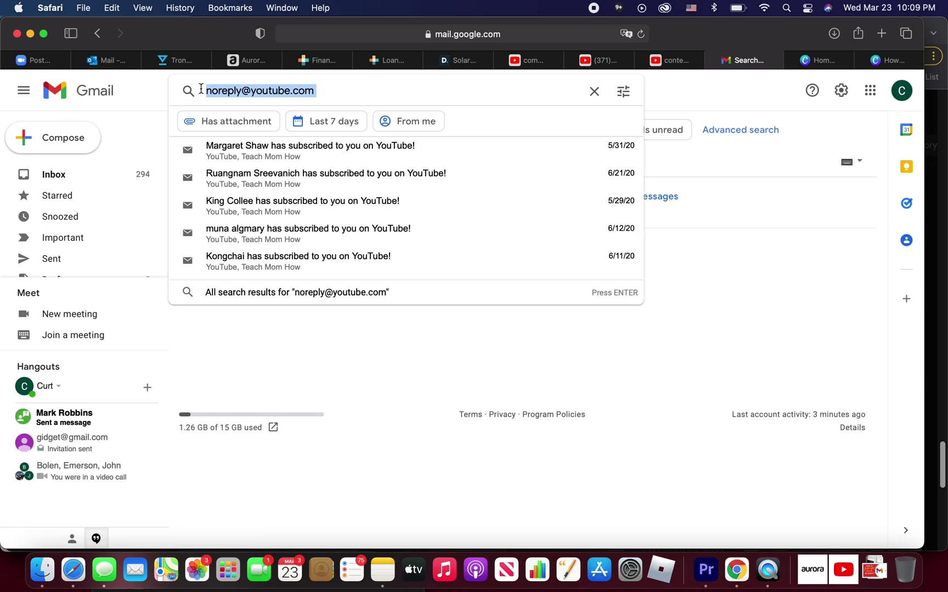
{"action": "left_click", "coordinate": [596, 94]}
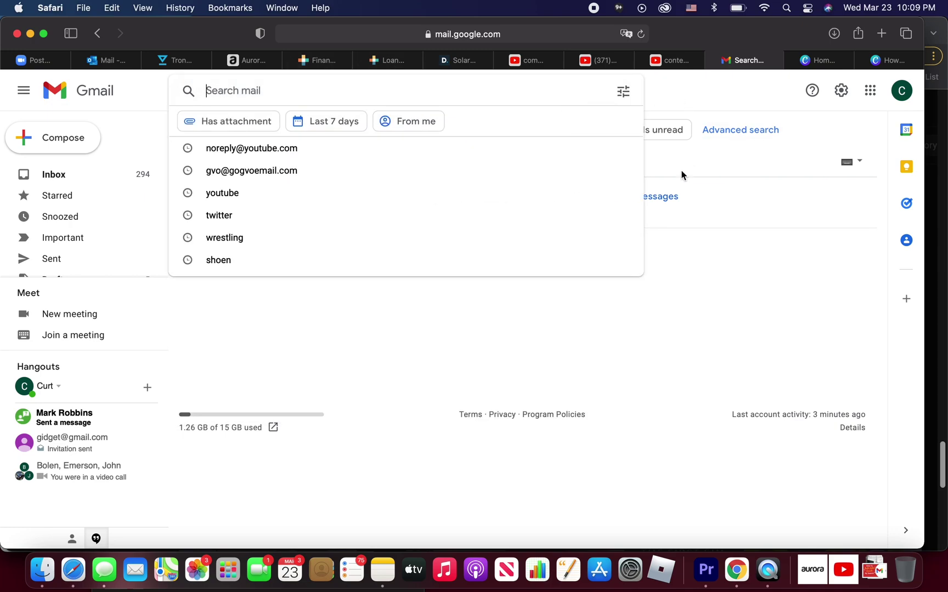